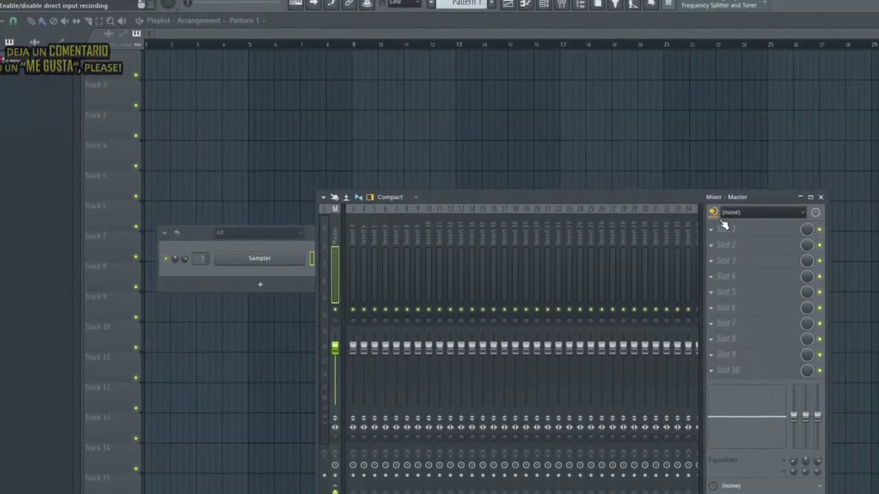
- Load Patcher in the Master track's first effect slot and add Fruity Reeverb 2 and Fruity Delay 2 to its map
click(727, 232)
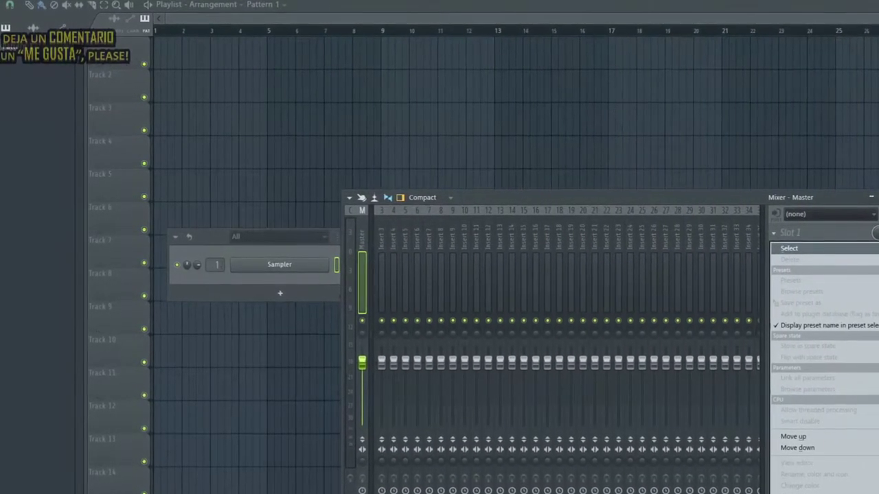
click(871, 430)
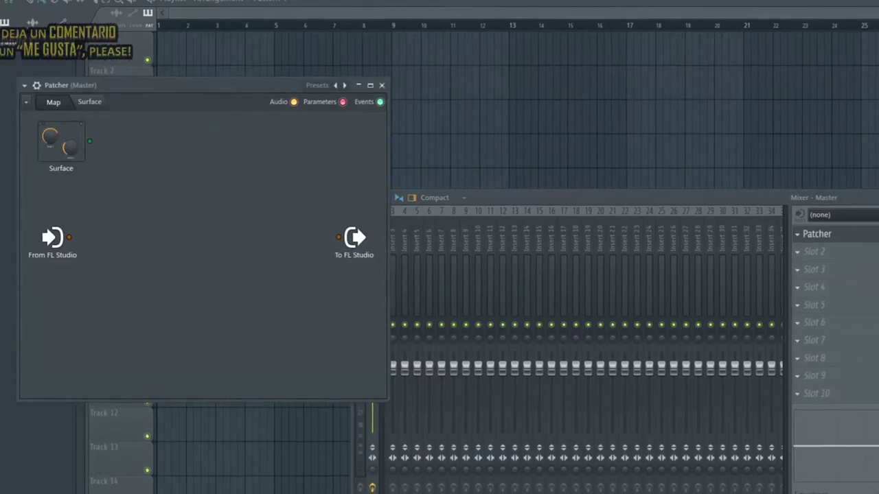
right_click(180, 239)
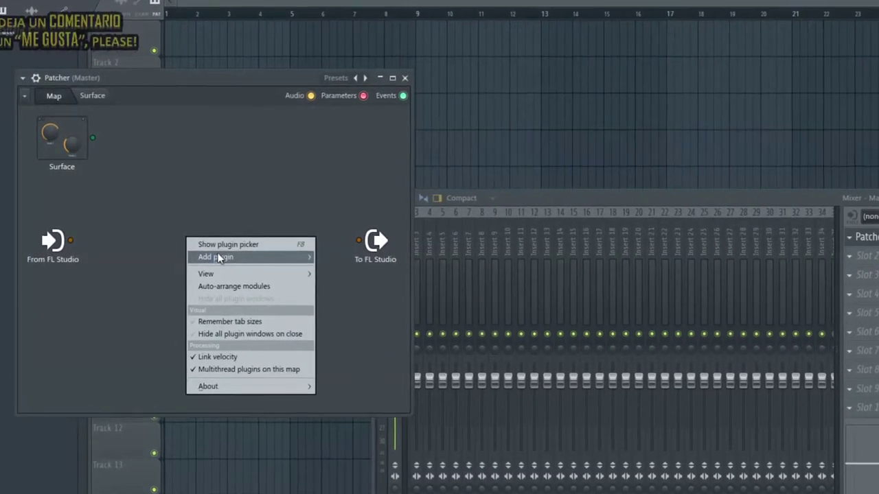
mouse_move(217, 256)
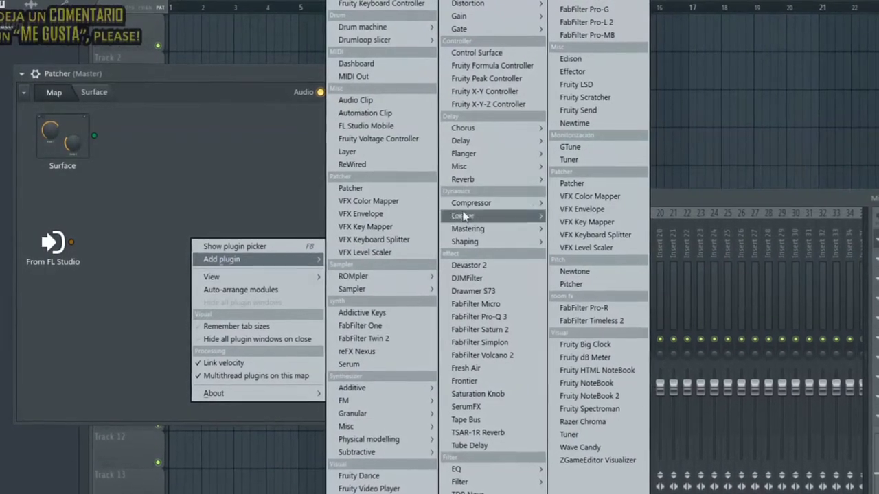
mouse_move(514, 181)
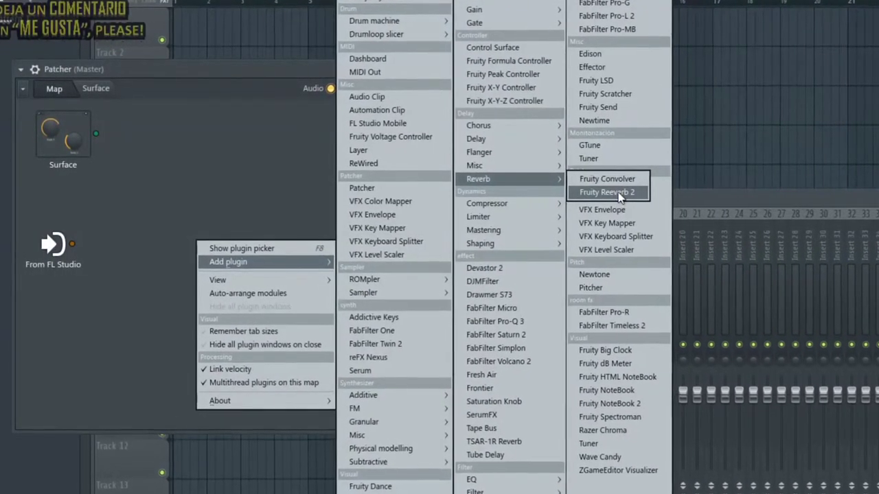
click(622, 194)
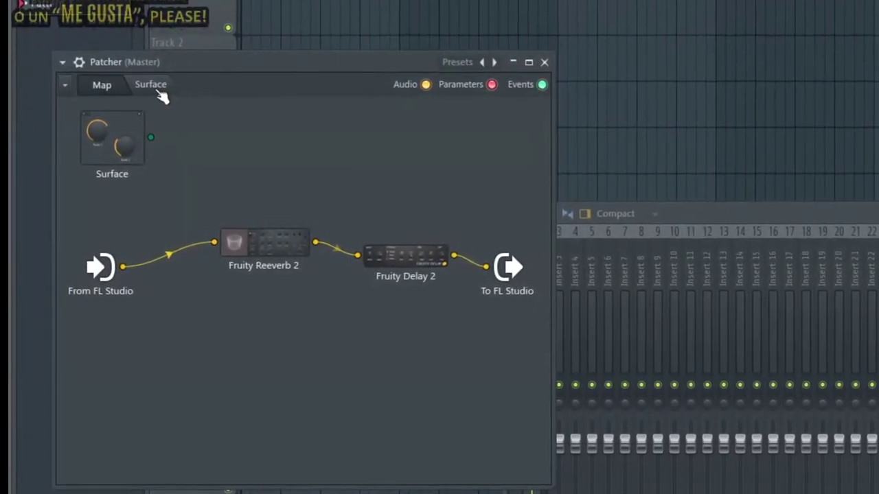
- Add a Default knob control to the Patcher surface, enlarge it and place it in the upper middle area
click(143, 86)
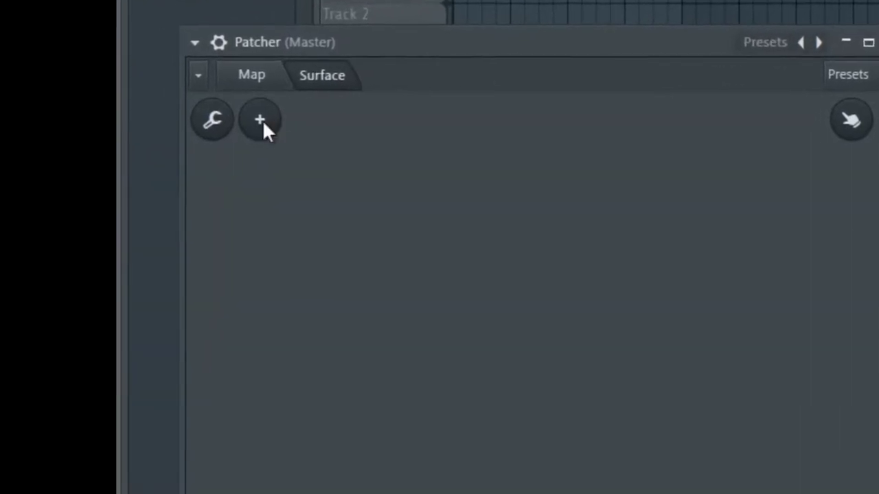
click(237, 124)
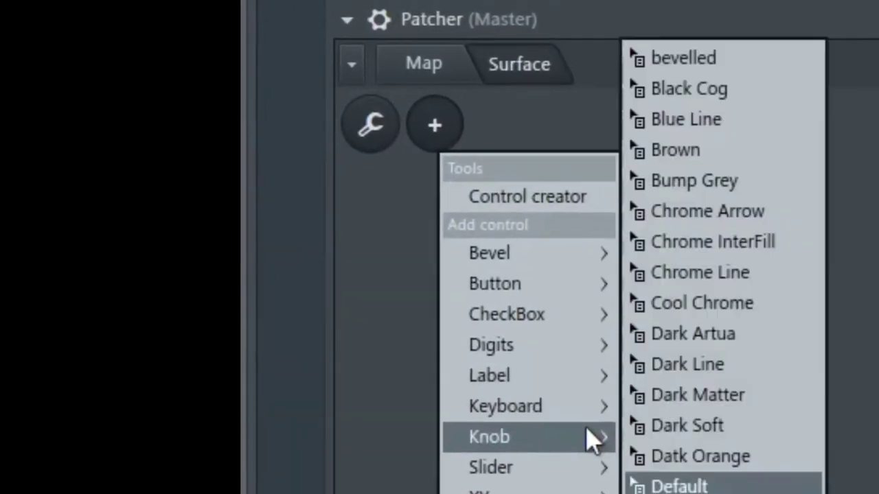
click(494, 398)
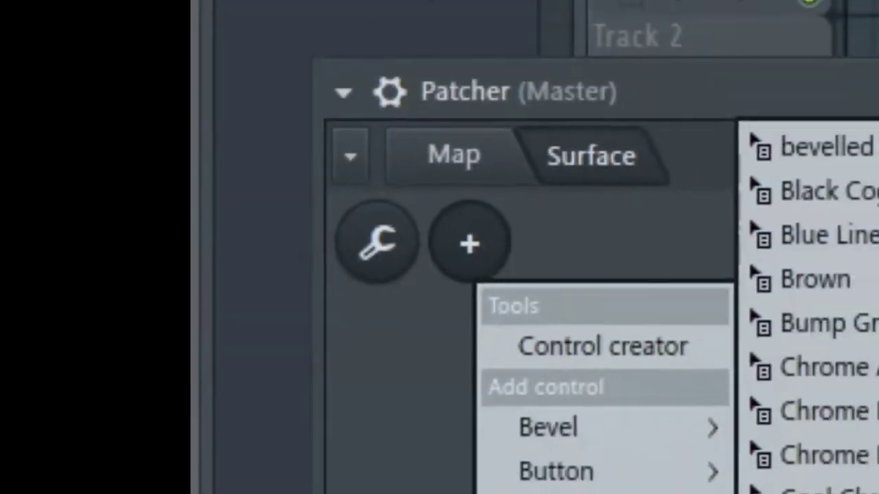
click(678, 486)
drag(242, 282, 302, 384)
drag(269, 314, 215, 230)
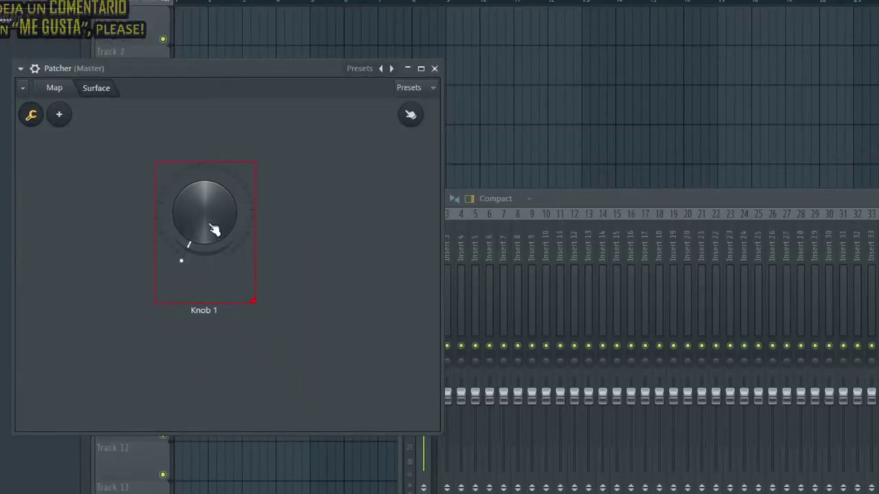
- Change the knob's style to Black Cog, enlarge it further and leave the surface's edit mode
right_click(209, 227)
mouse_move(241, 276)
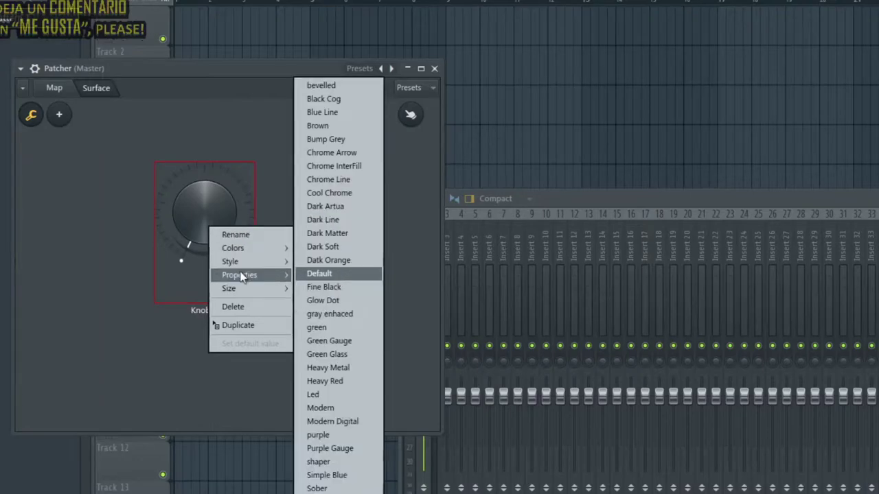
mouse_move(241, 261)
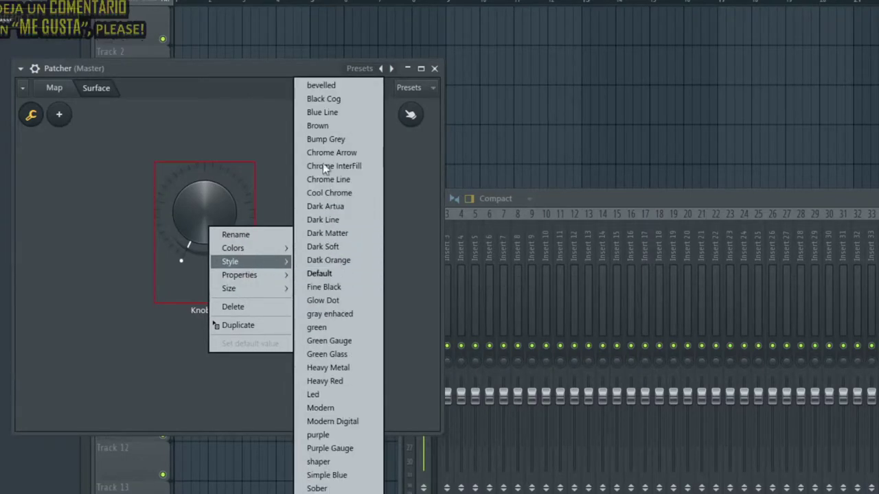
click(325, 100)
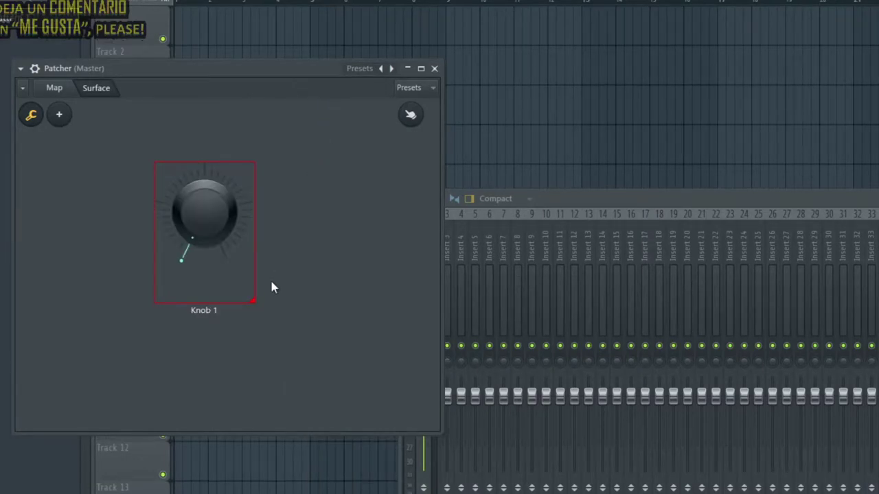
drag(258, 306, 310, 361)
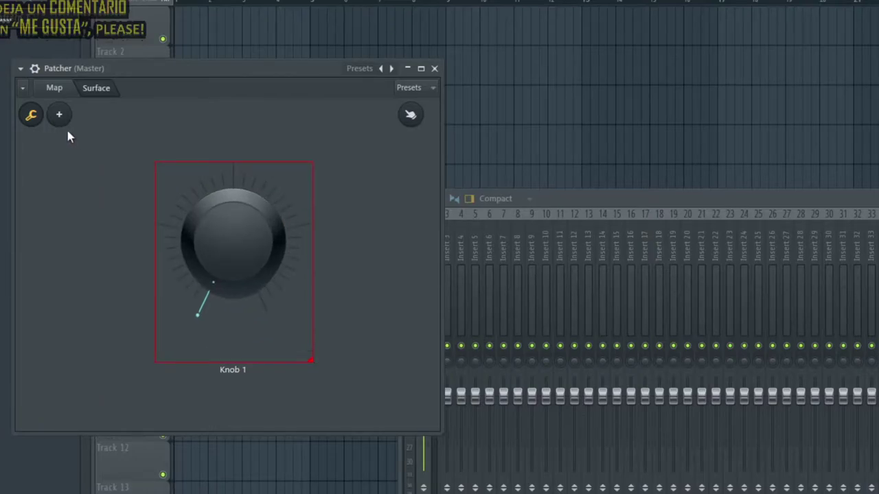
click(32, 117)
- Activate the Wet level and Dry level parameter inputs of Fruity Reeverb 2 on the Patcher map
click(57, 91)
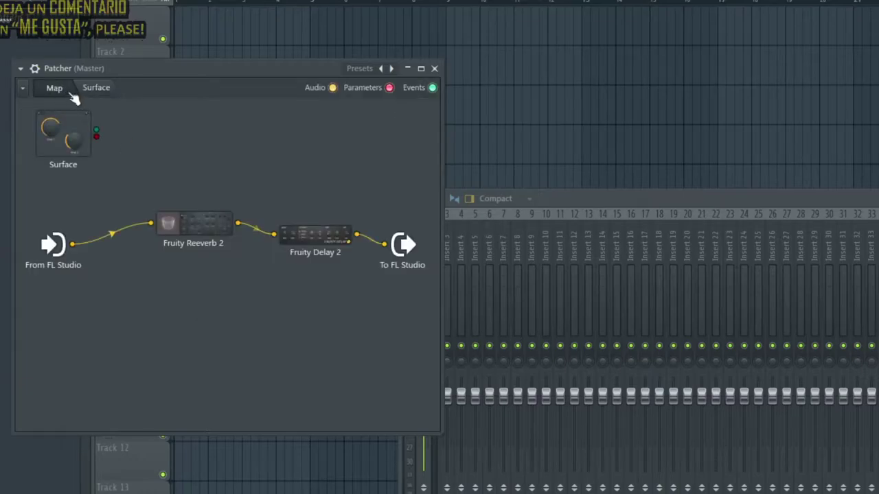
right_click(175, 229)
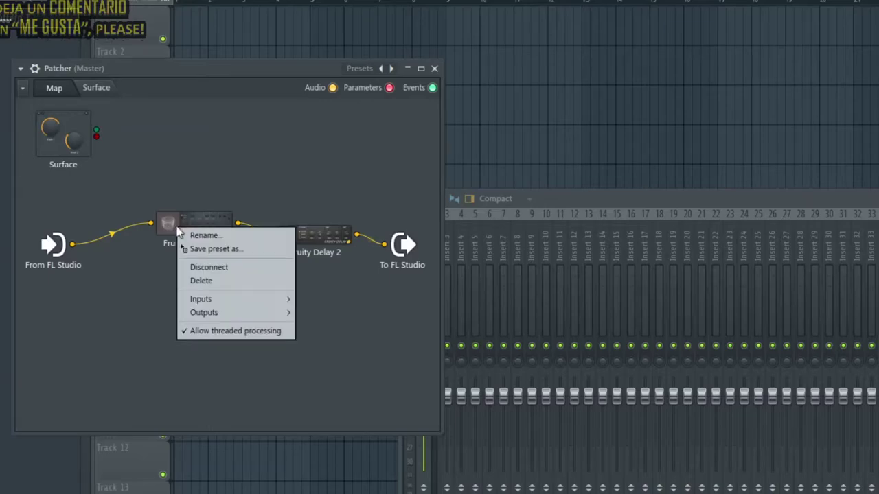
mouse_move(231, 301)
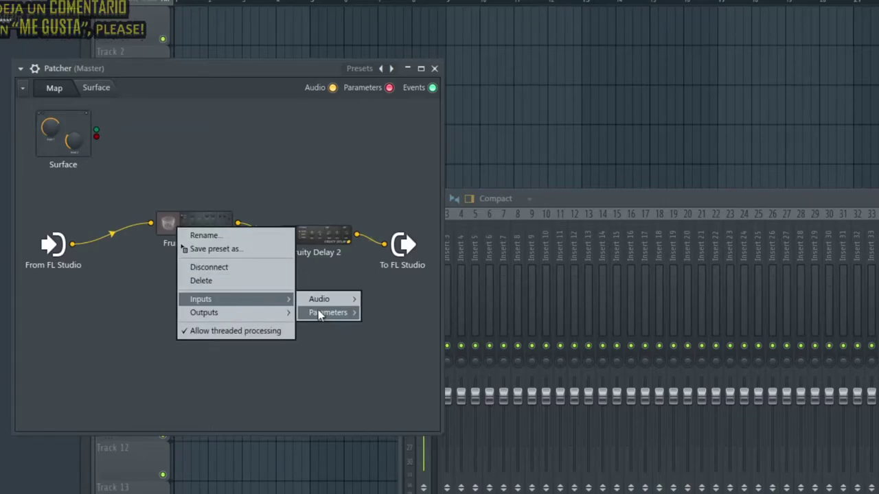
mouse_move(319, 312)
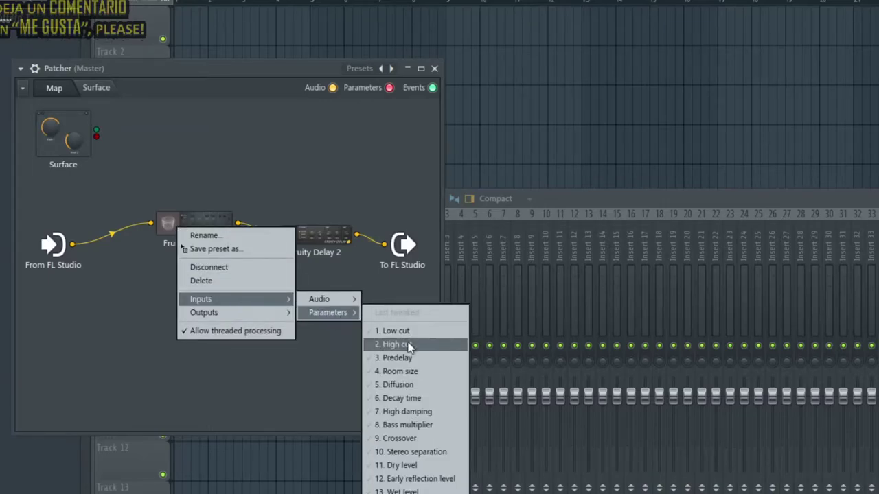
click(432, 491)
right_click(183, 223)
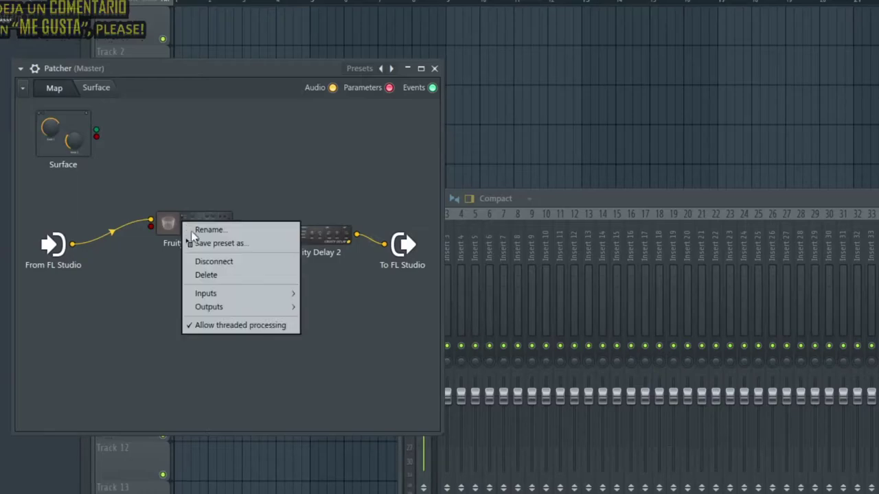
mouse_move(278, 299)
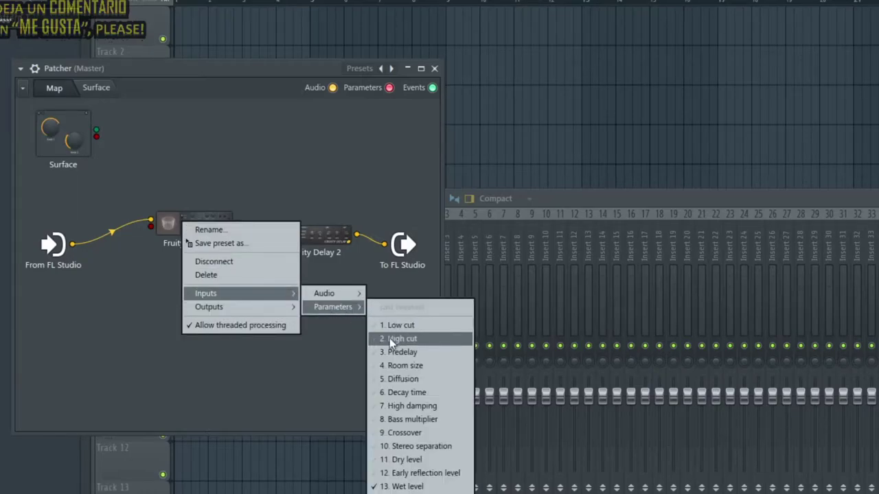
click(435, 460)
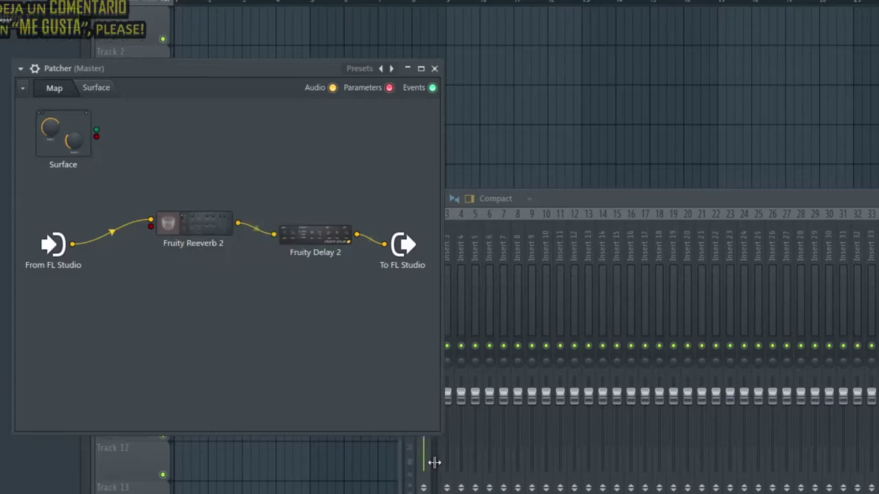
- Activate the Cutoff freq parameter input of Fruity Delay 2
right_click(317, 242)
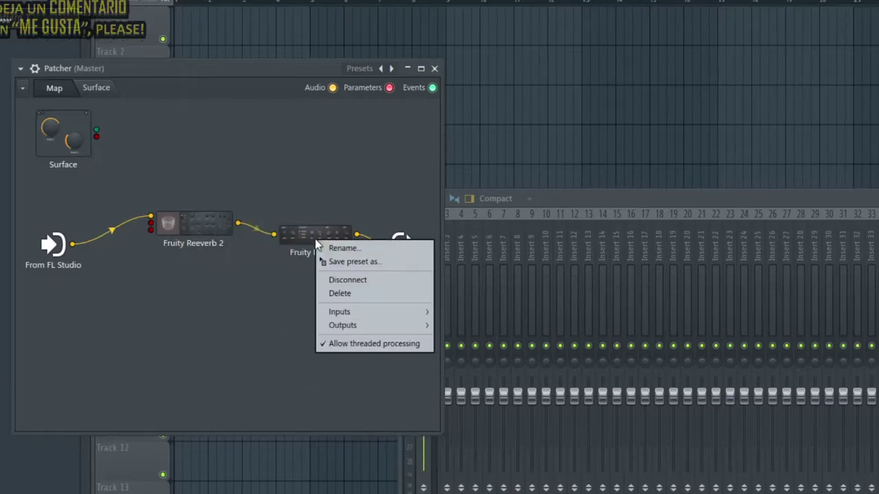
mouse_move(362, 320)
mouse_move(464, 328)
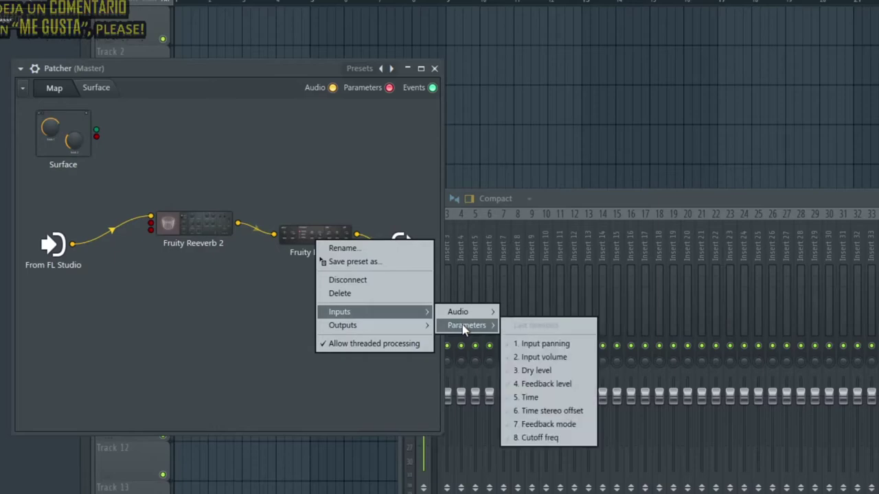
click(535, 437)
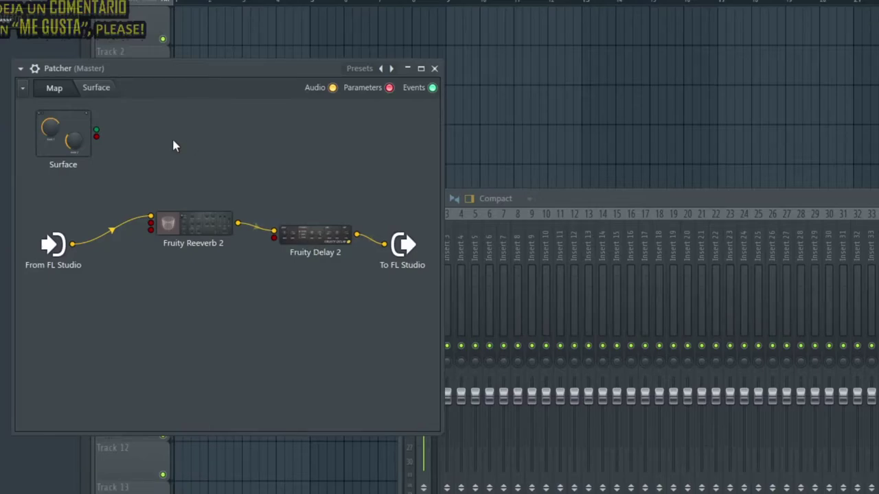
- Link the Surface's parameter output to Reeverb 2's Dry and Wet levels and Delay 2's Cutoff freq, and place the Surface module below Reeverb 2
right_click(96, 136)
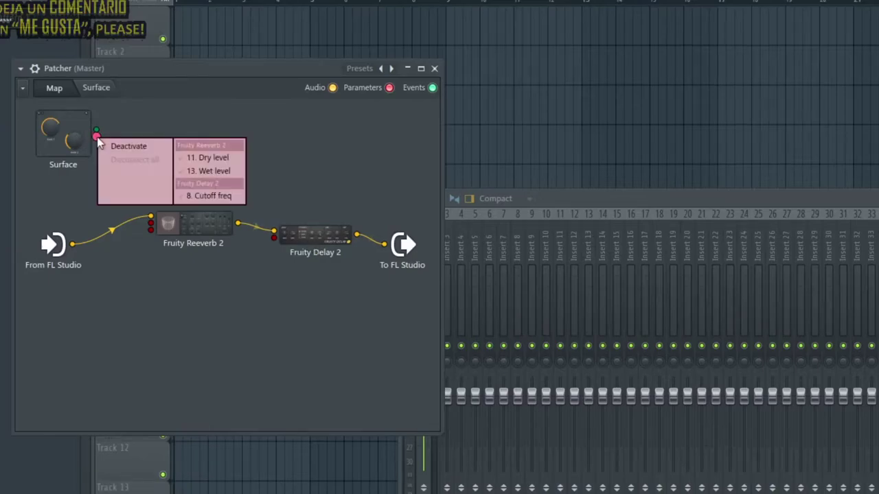
click(200, 158)
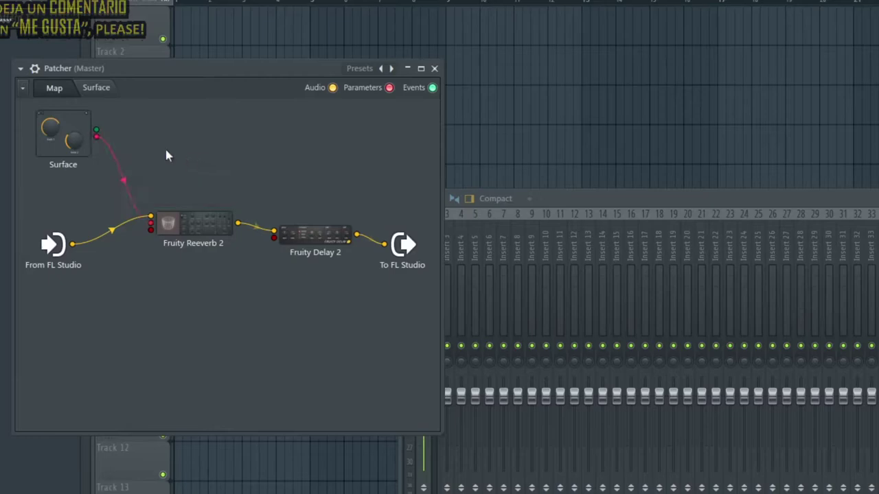
right_click(97, 136)
click(187, 175)
right_click(97, 136)
click(208, 195)
drag(221, 240, 227, 248)
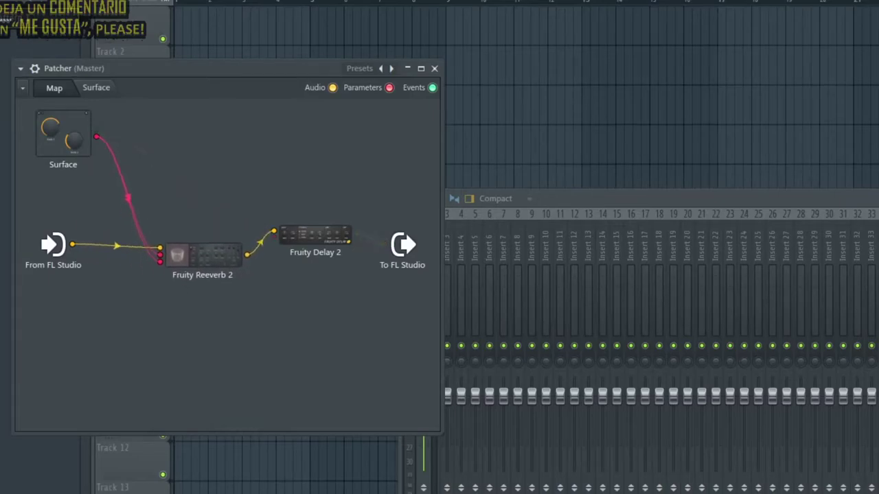
drag(63, 134, 108, 324)
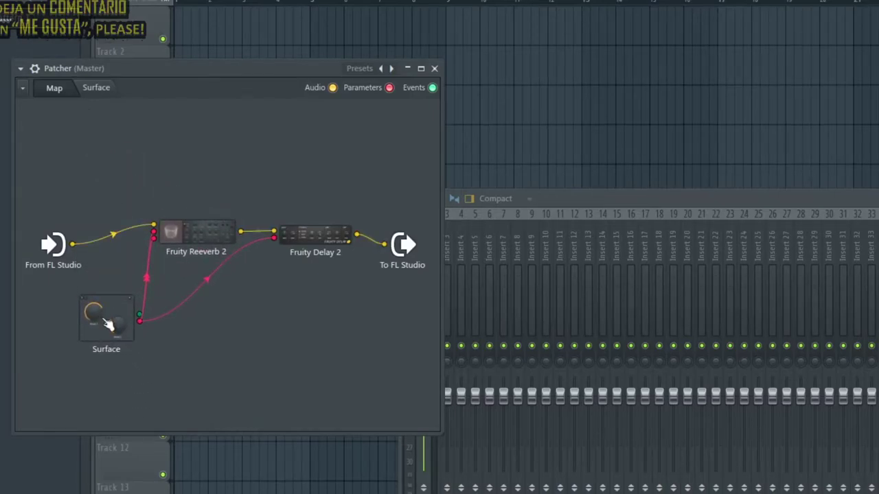
- Test Knob 1 on the surface by turning it up with Fruity Reeverb 2 and Fruity Delay 2 open in turn
click(96, 88)
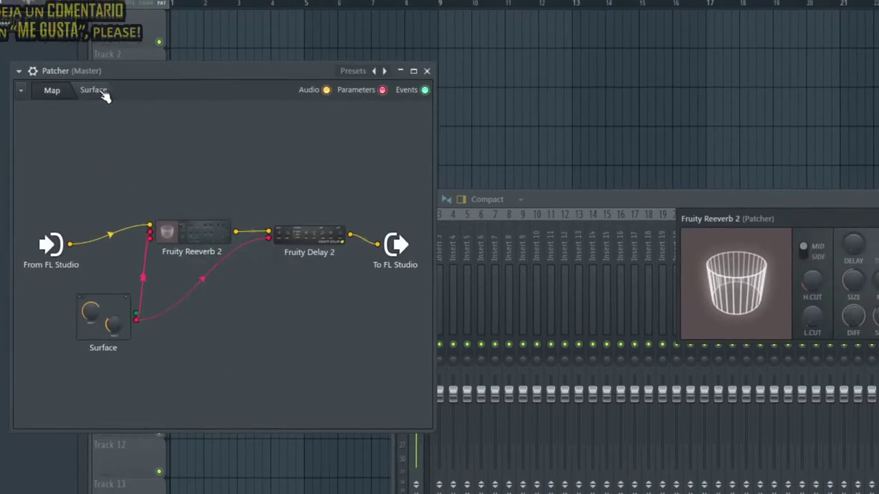
click(96, 88)
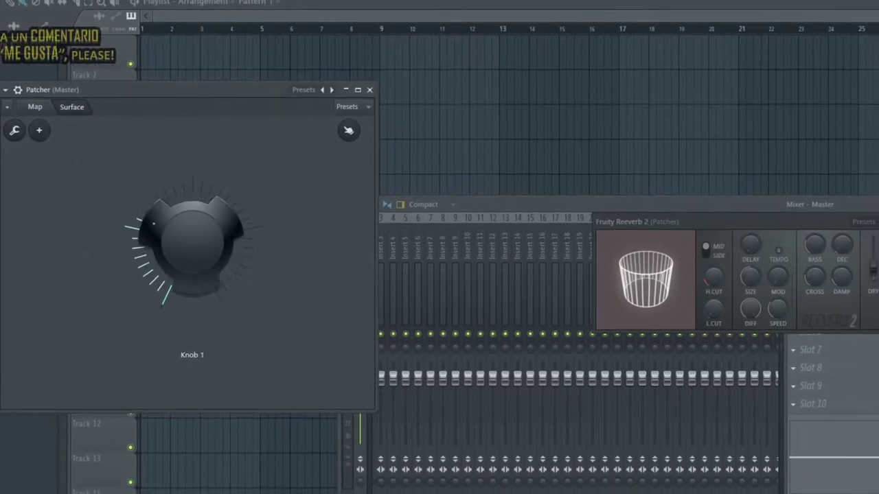
drag(192, 242, 193, 151)
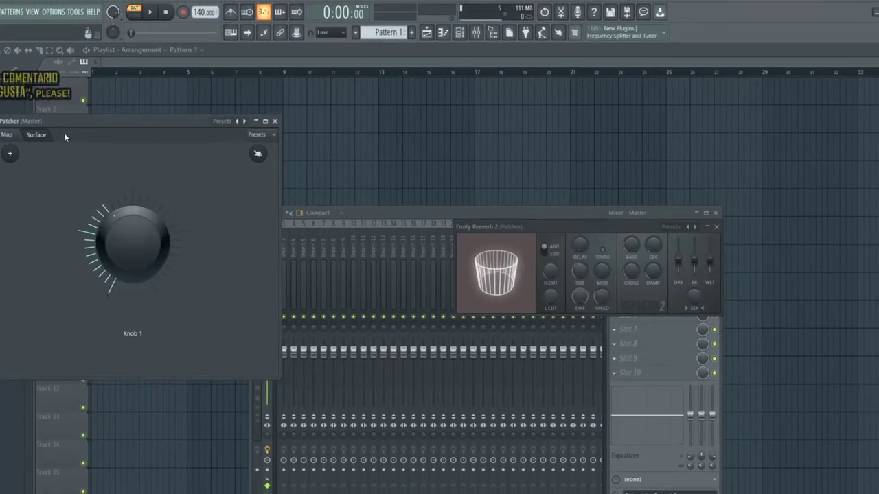
click(10, 131)
double_click(193, 249)
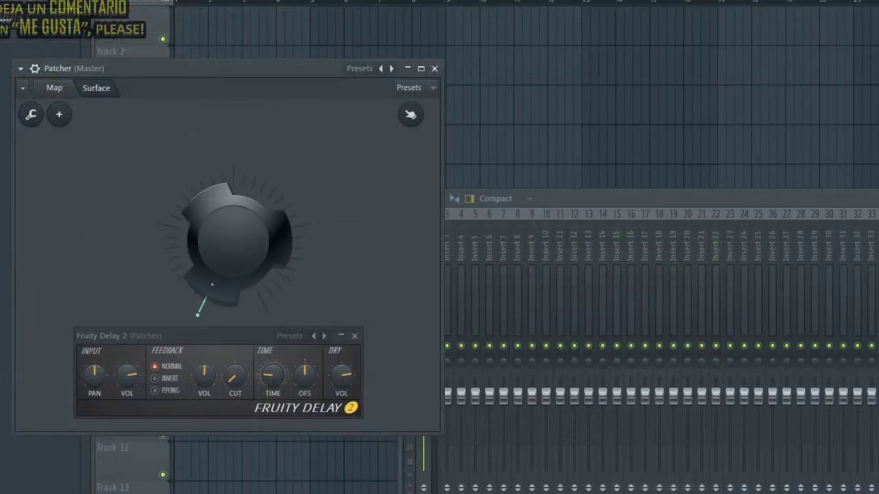
drag(233, 241, 233, 165)
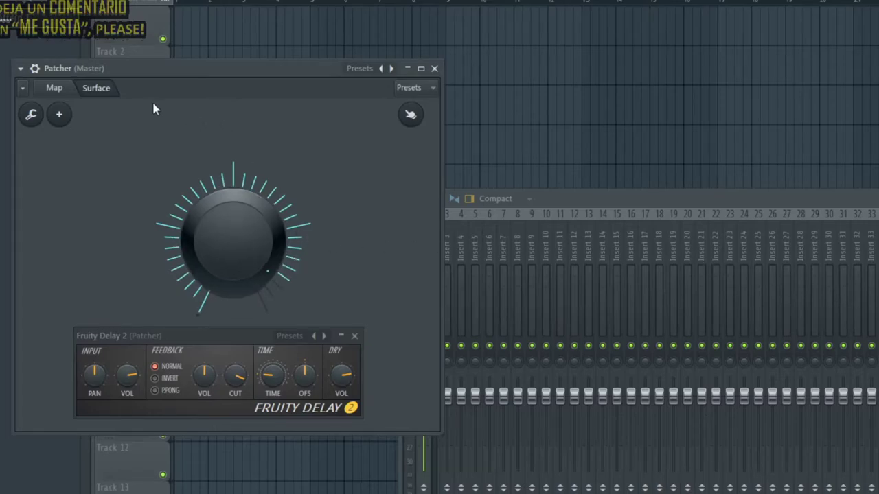
- Deactivate the Dry level parameter input of Fruity Reeverb 2 on the Patcher map, with the Fruity Delay 2 window moved aside
click(58, 88)
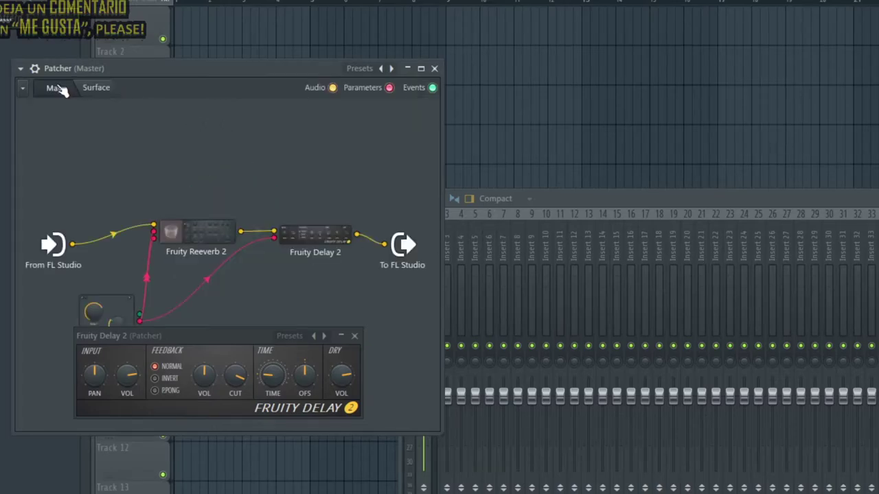
drag(223, 341, 355, 464)
right_click(194, 236)
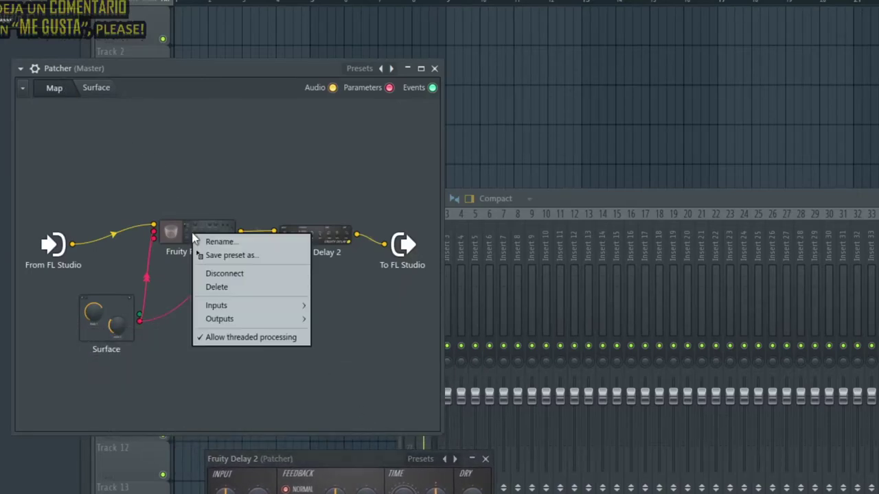
mouse_move(227, 306)
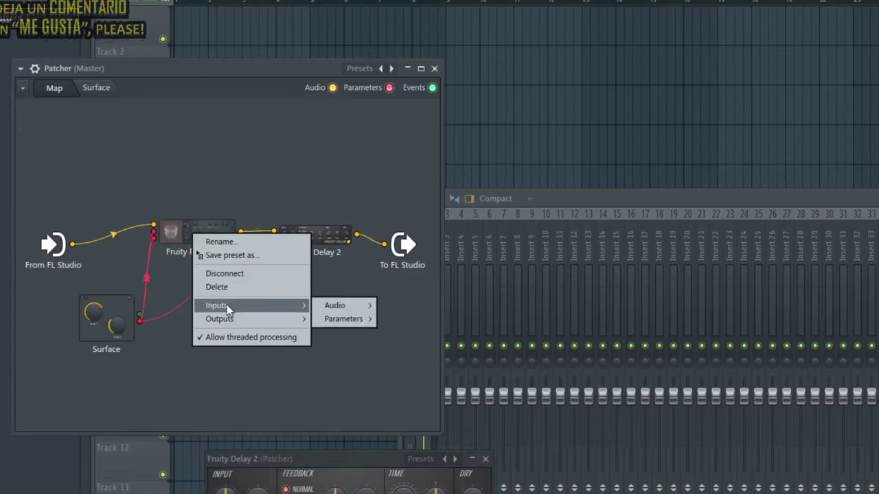
mouse_move(349, 322)
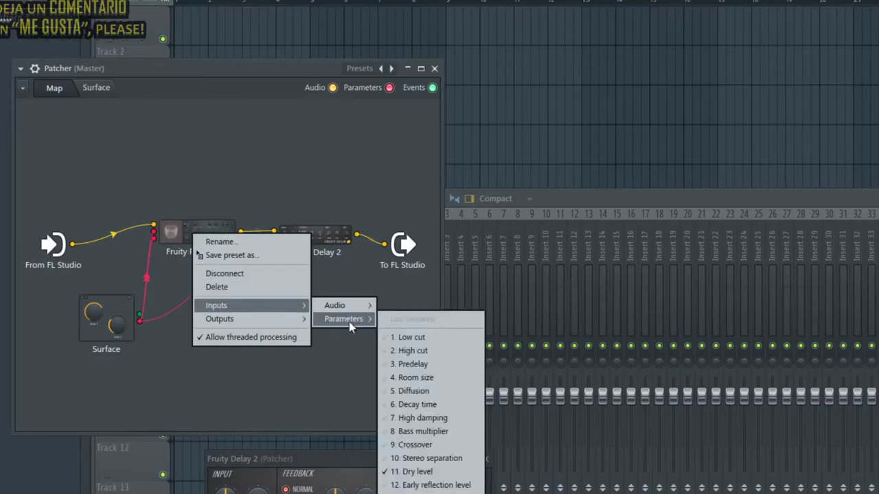
click(446, 474)
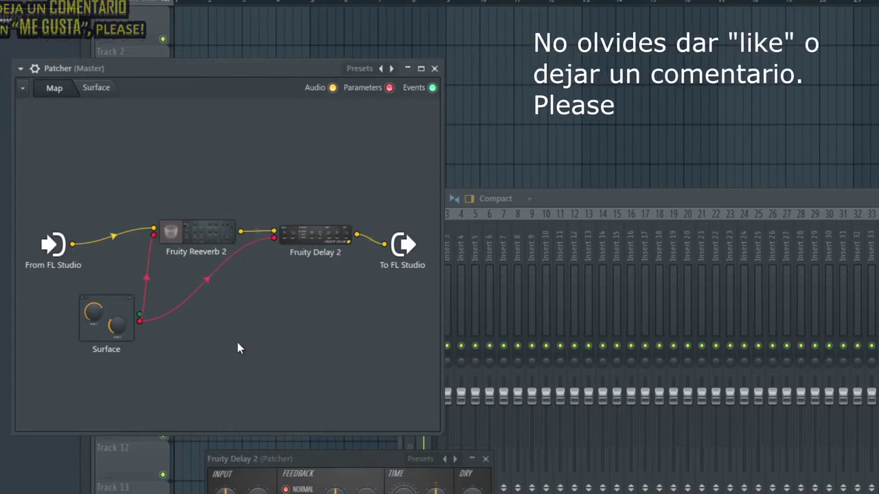
right_click(197, 228)
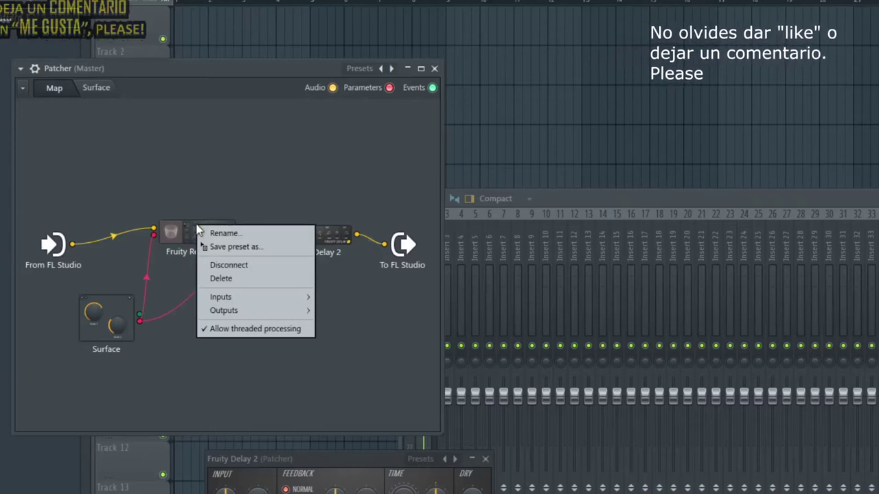
click(197, 183)
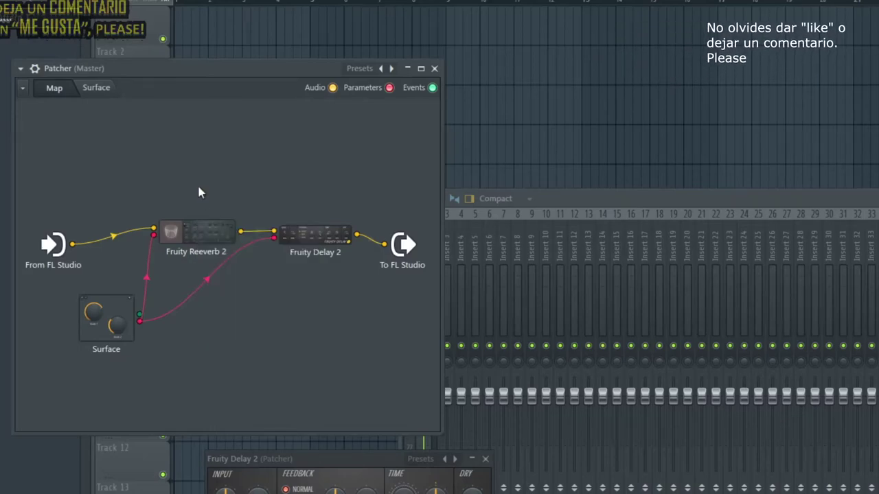
- Add a Fruity Formula Controller to the Patcher map and place it in the free space below Fruity Delay 2
right_click(165, 161)
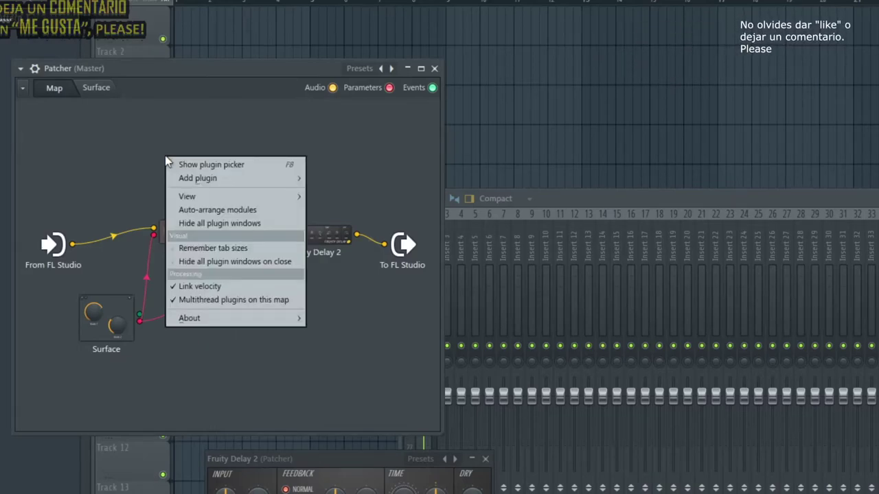
mouse_move(189, 178)
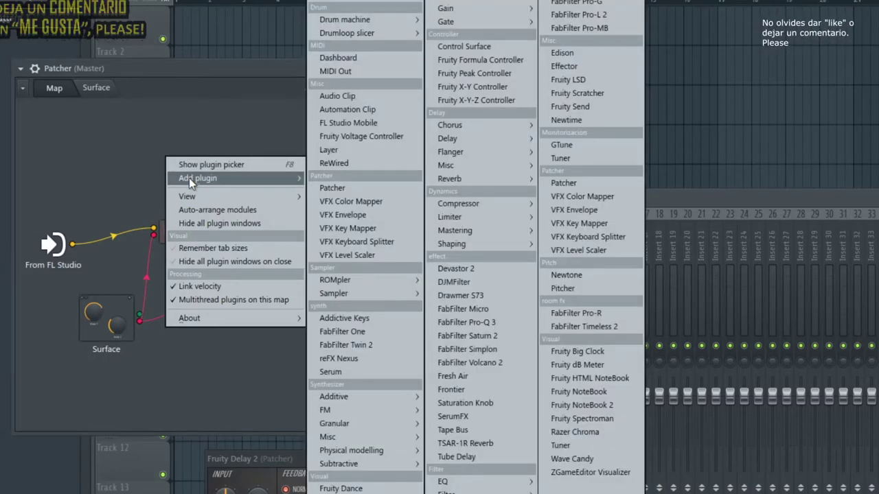
click(484, 63)
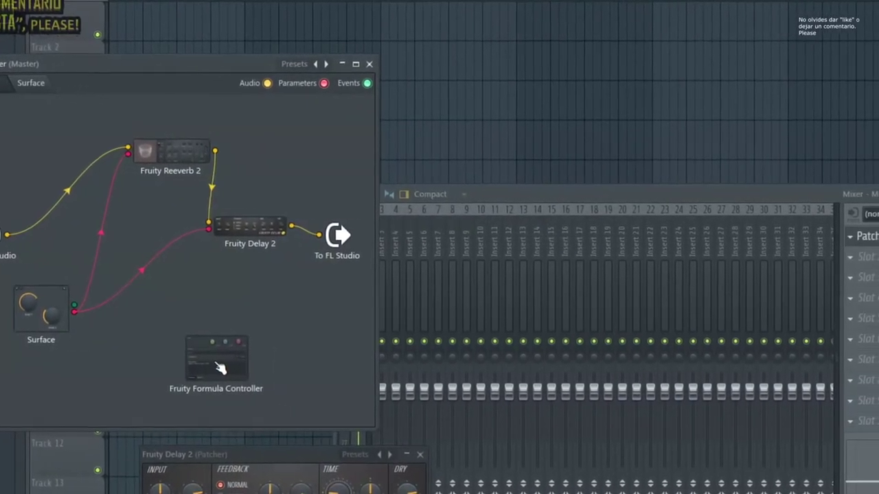
right_click(220, 368)
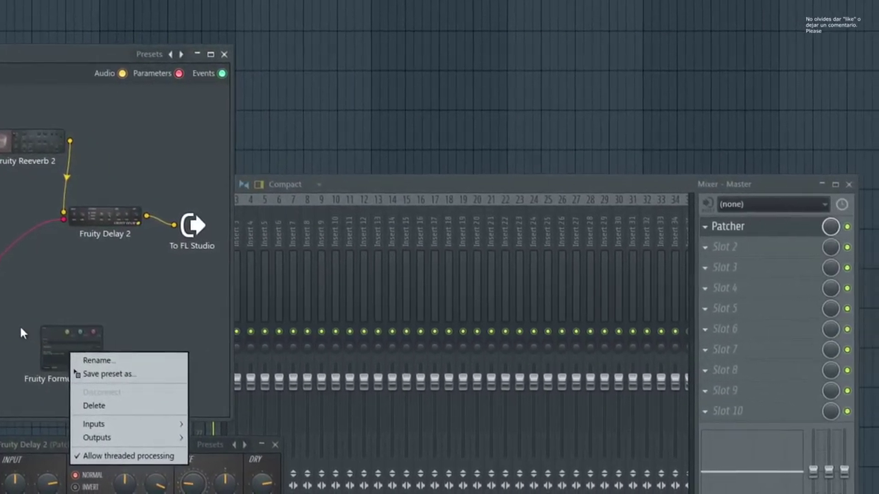
click(23, 335)
- Open the Fruity Formula Controller and load its Invert preset from the Mapping group
double_click(75, 354)
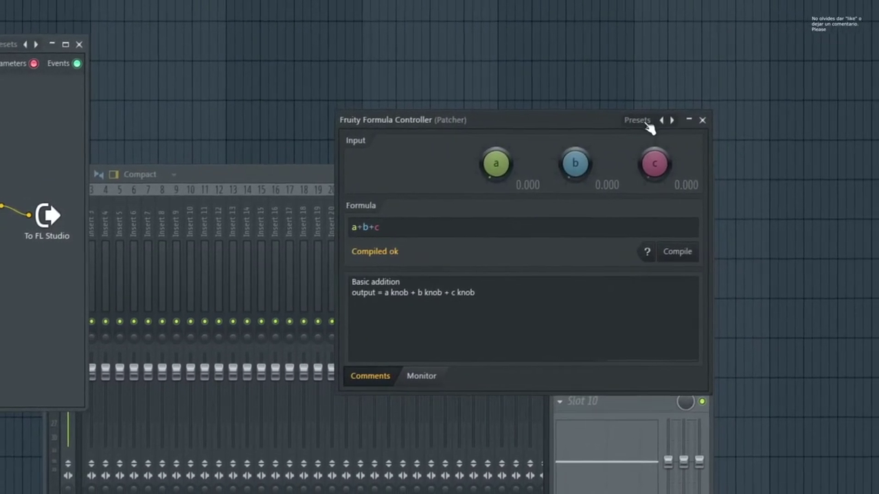
drag(595, 126, 332, 134)
click(388, 128)
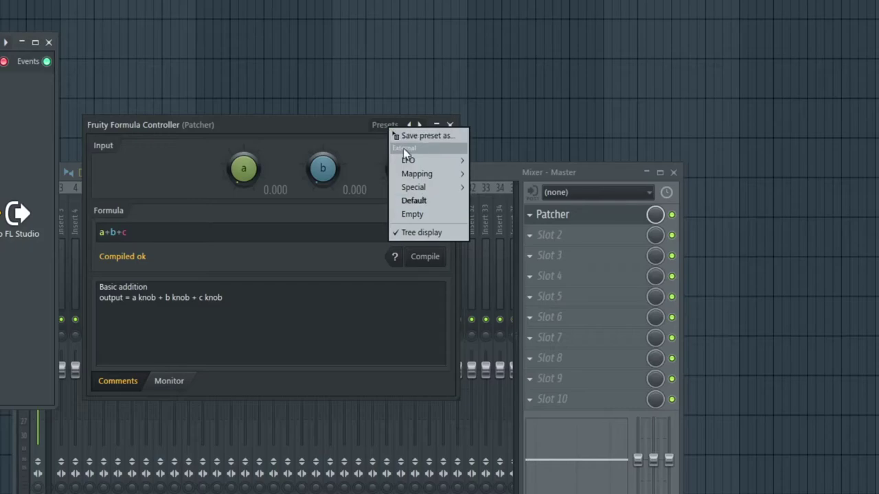
mouse_move(417, 174)
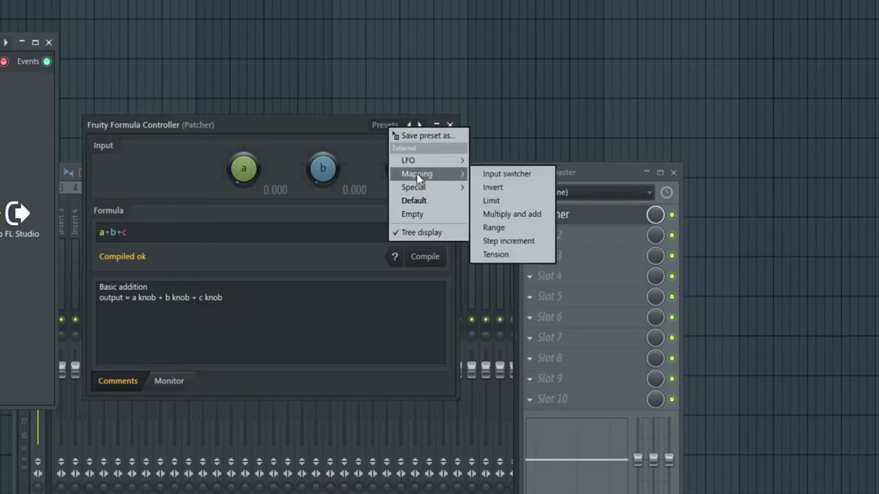
click(504, 189)
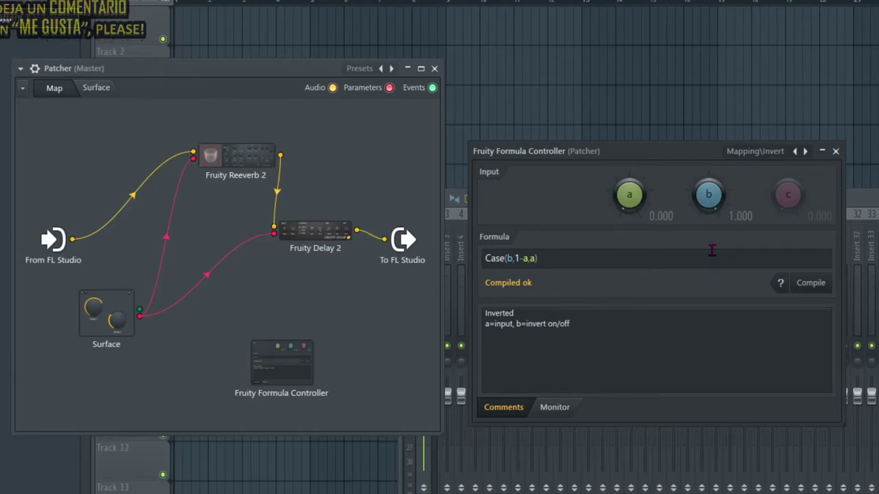
- Activate the Formula Controller's a parameter input and link the Surface's parameter output to it
right_click(290, 365)
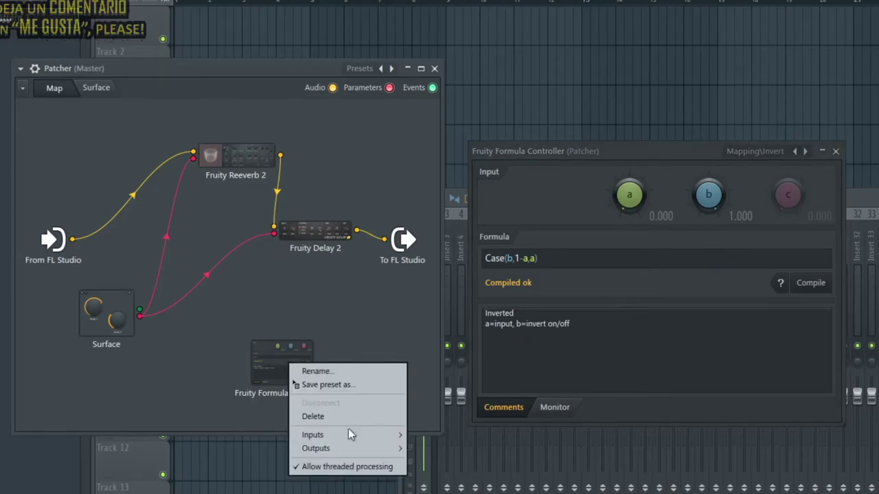
mouse_move(347, 435)
mouse_move(456, 440)
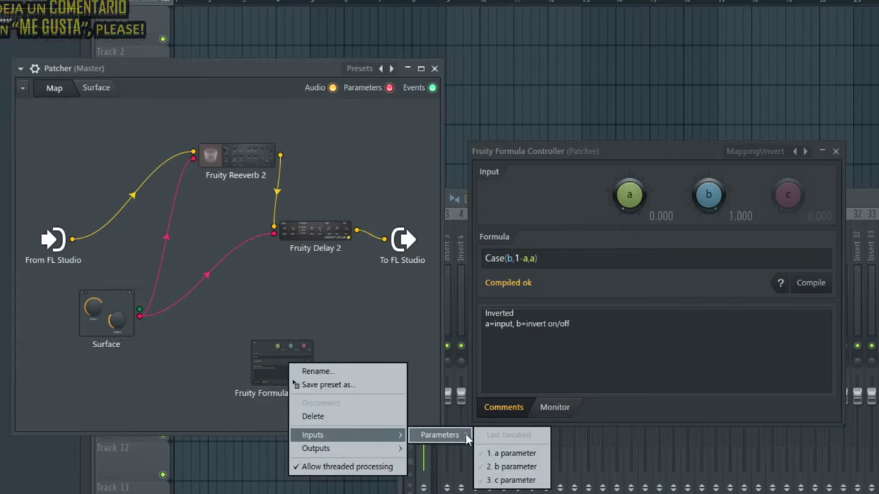
click(508, 456)
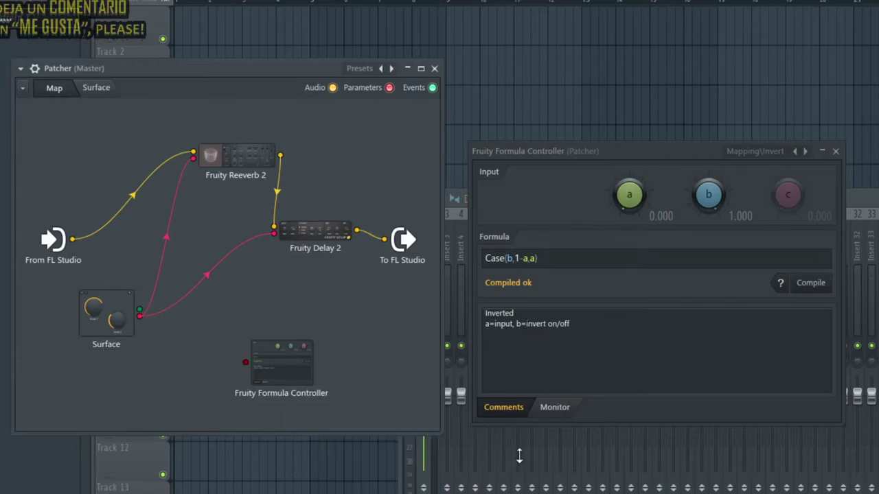
right_click(143, 318)
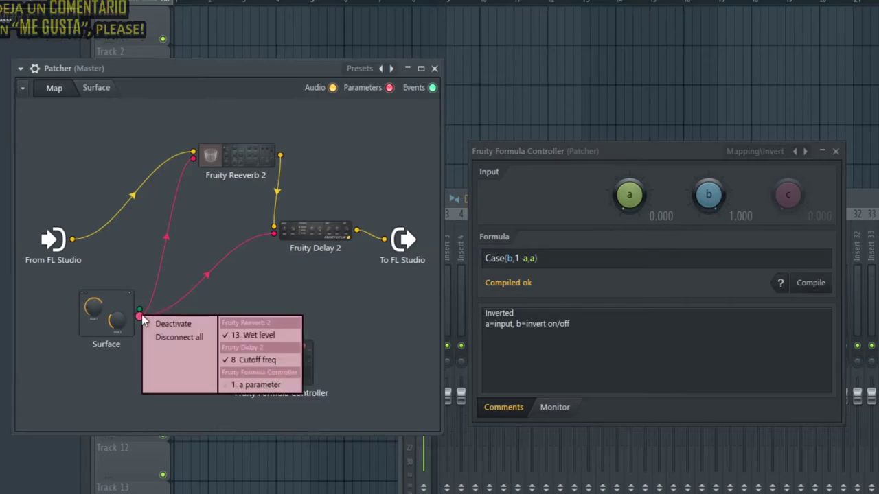
click(268, 386)
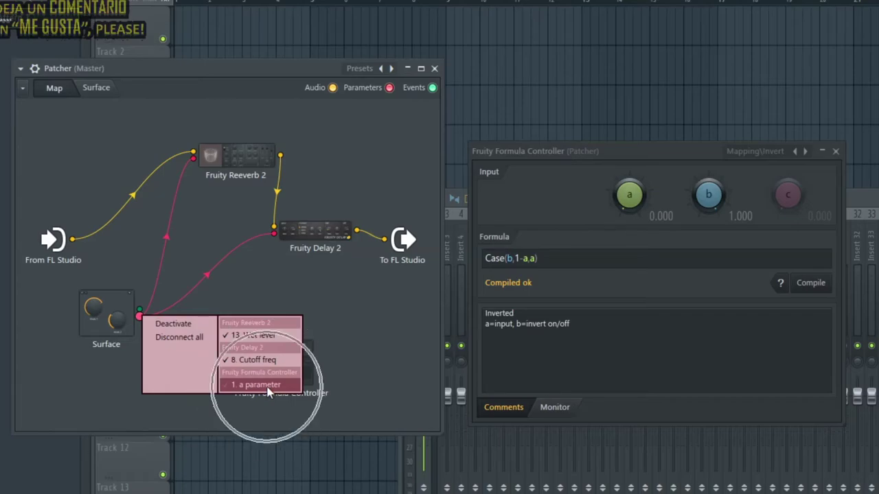
click(268, 386)
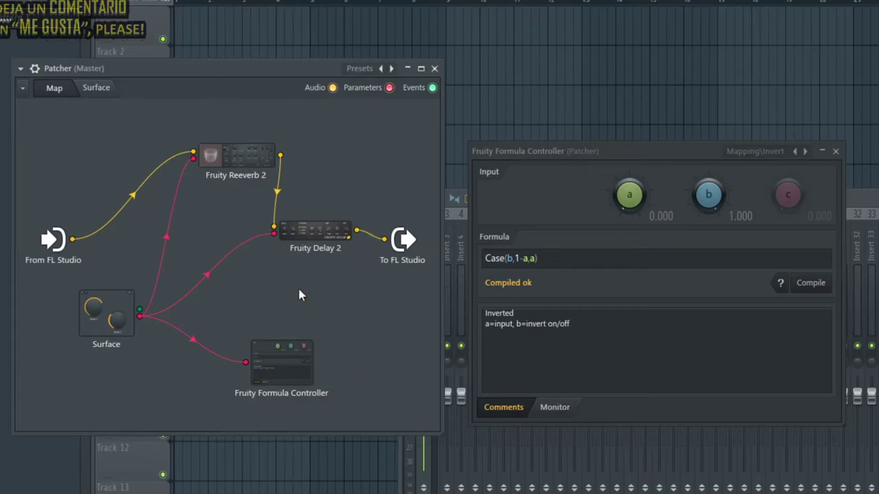
- Activate the Dry level parameter input of Fruity Reeverb 2
right_click(238, 156)
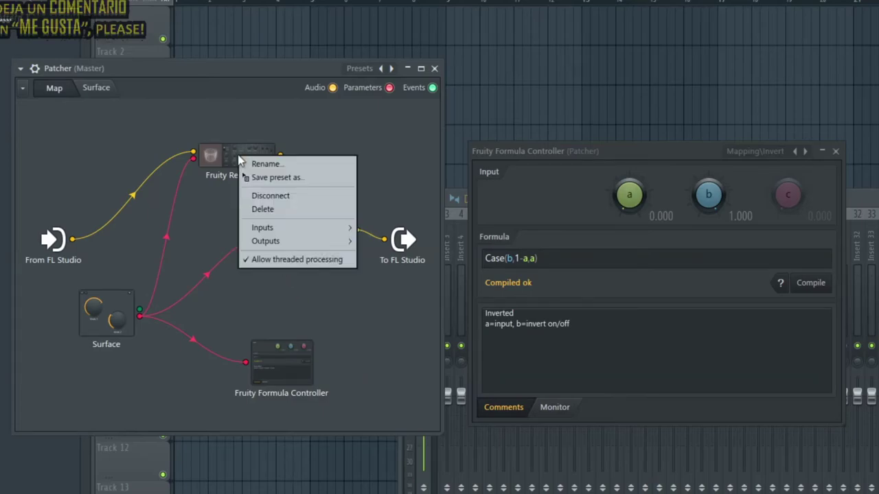
mouse_move(278, 227)
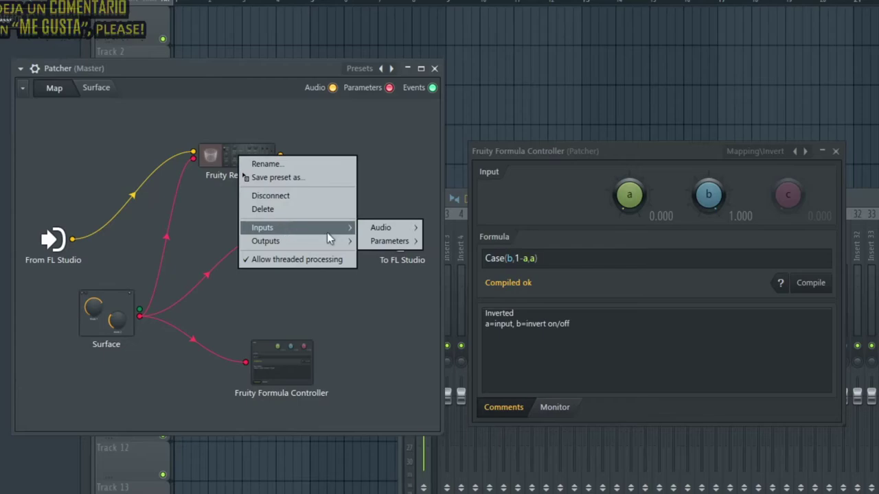
mouse_move(374, 243)
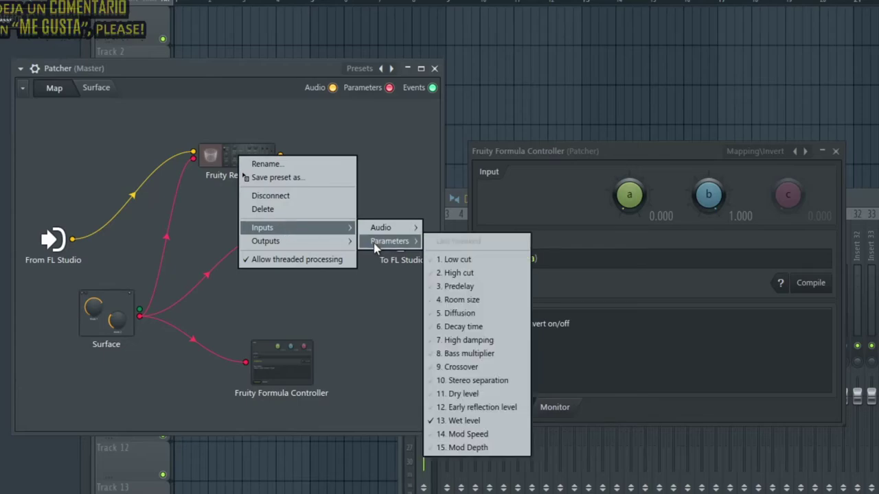
click(475, 394)
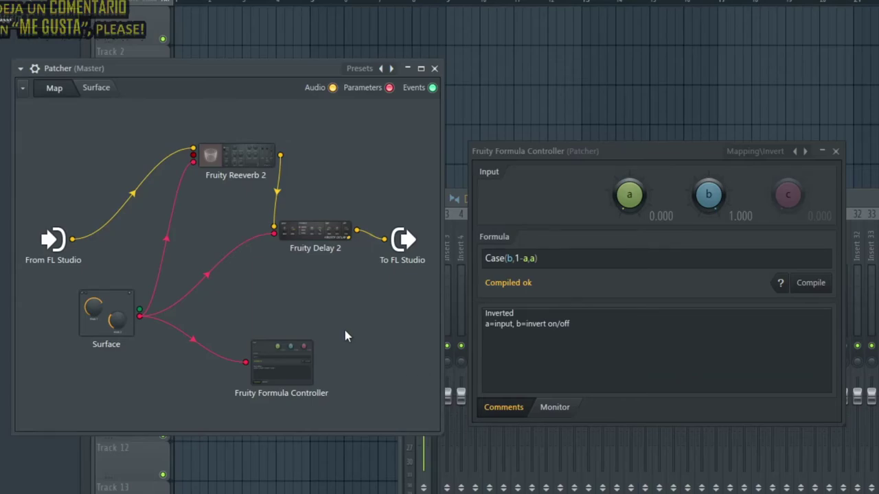
- Activate the Formula Controller's Out controller output and link it to the Dry level of Fruity Reeverb 2
right_click(295, 357)
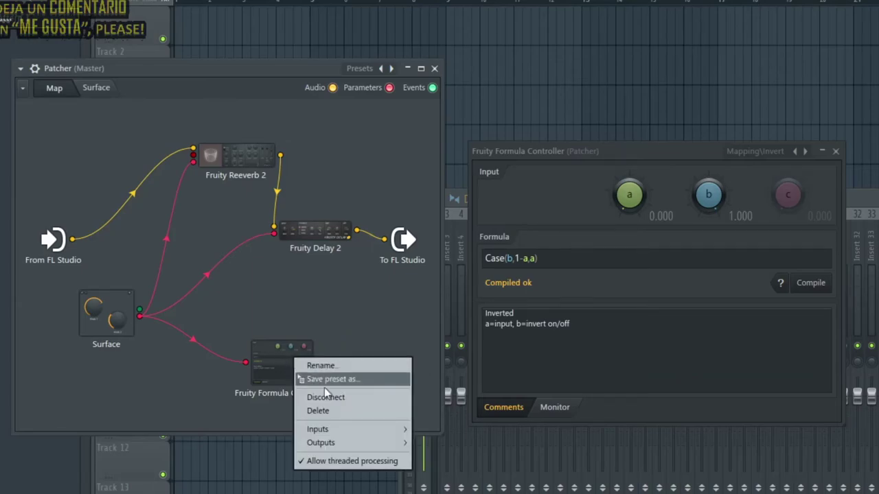
mouse_move(360, 425)
mouse_move(438, 437)
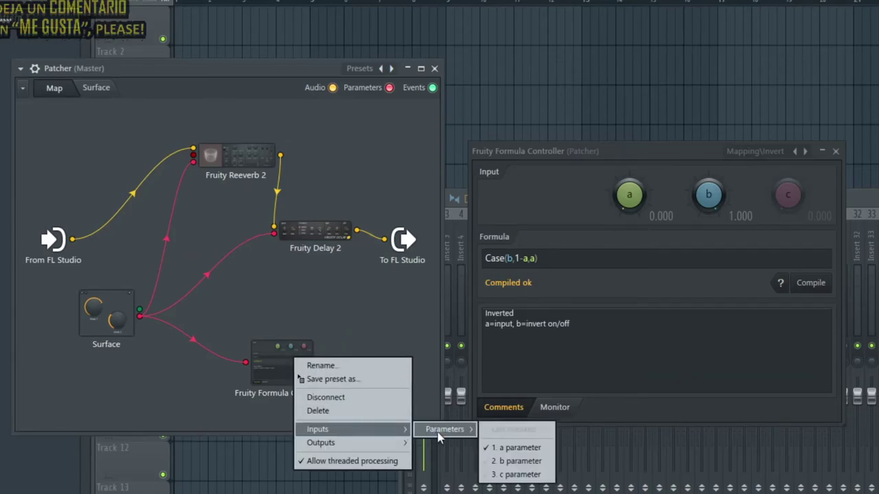
mouse_move(367, 443)
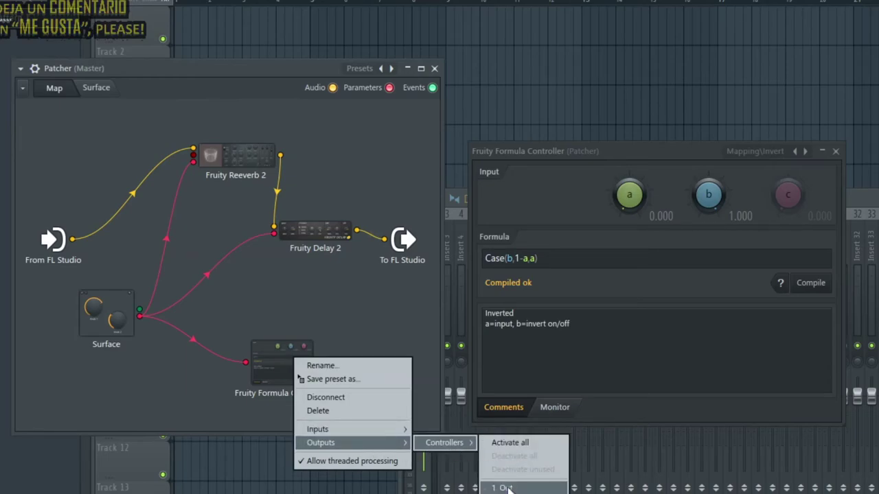
click(508, 488)
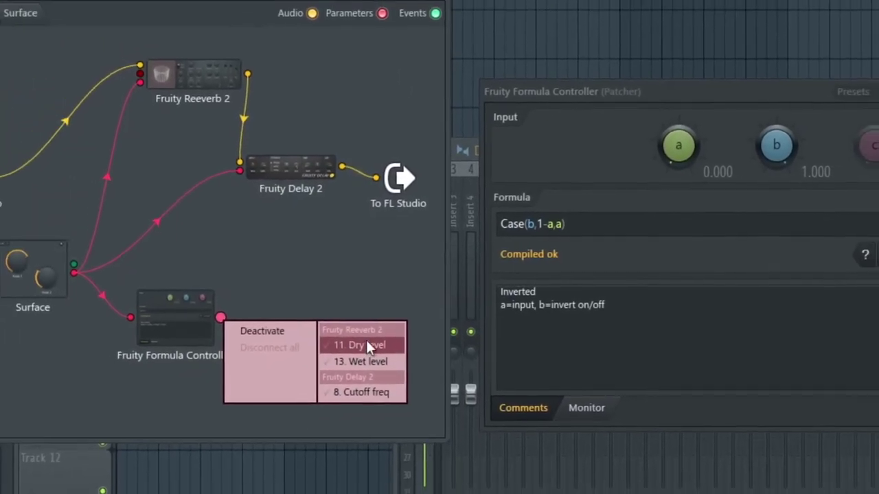
click(367, 346)
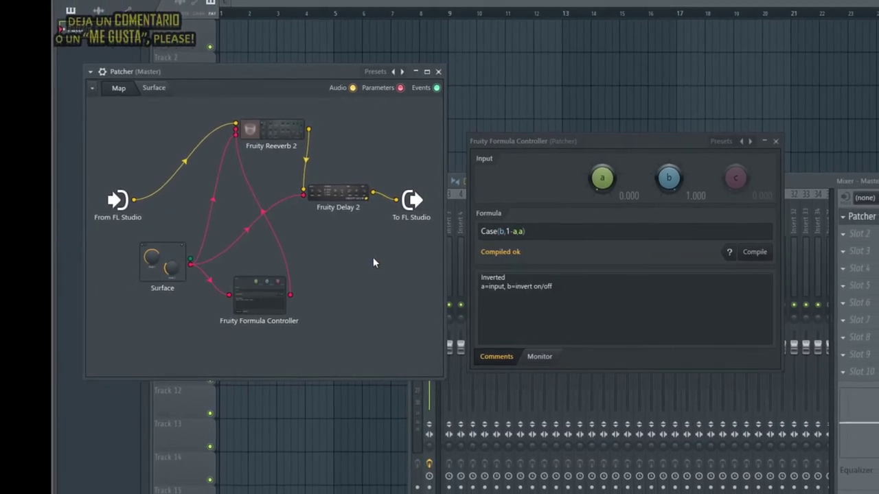
- Test Knob 1 on the surface by turning it down and up with Fruity Reeverb 2 open beside it
click(165, 94)
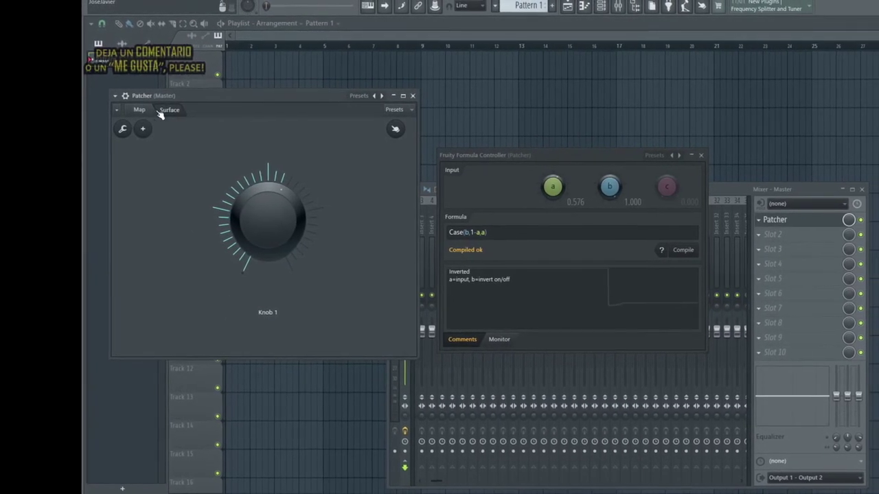
click(151, 109)
double_click(237, 155)
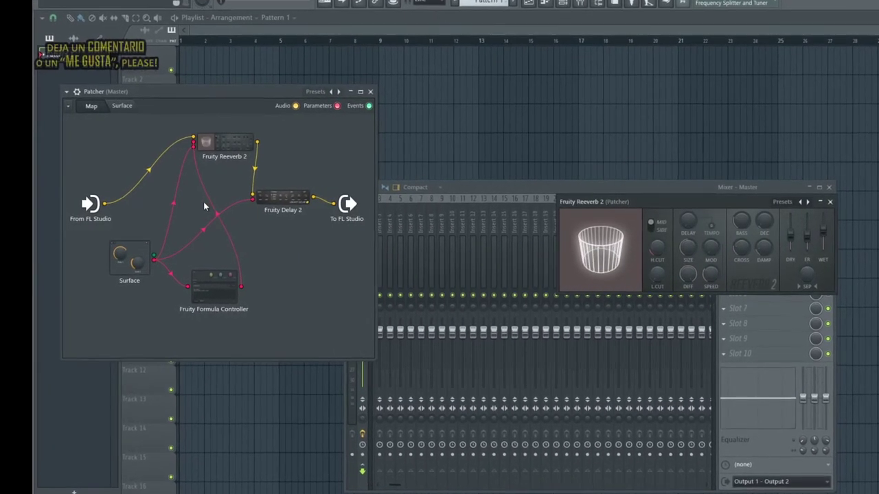
click(111, 103)
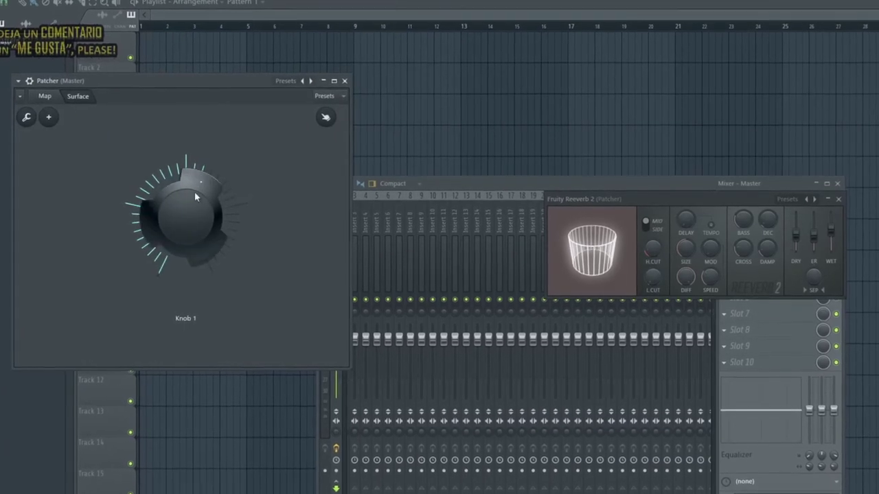
drag(177, 217, 176, 257)
mouse_move(132, 216)
mouse_down()
mouse_move(131, 147)
mouse_move(131, 204)
mouse_up()
mouse_move(79, 206)
mouse_down()
mouse_move(78, 168)
mouse_move(79, 220)
mouse_up()
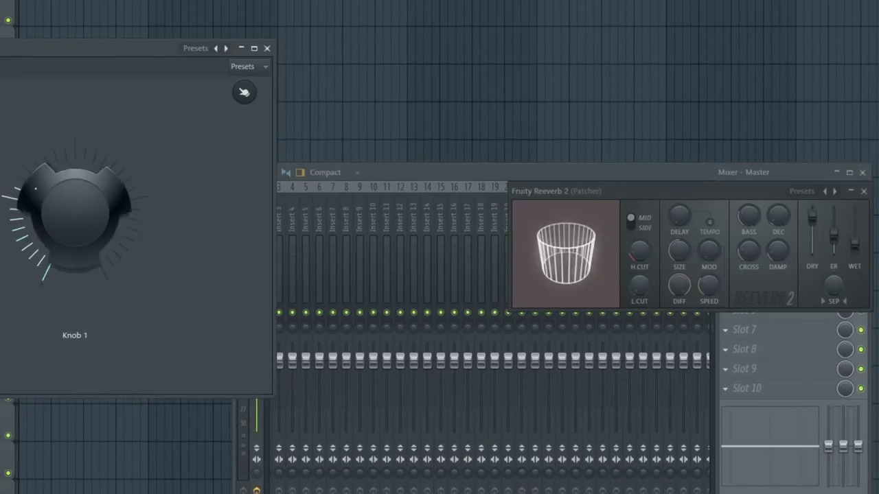